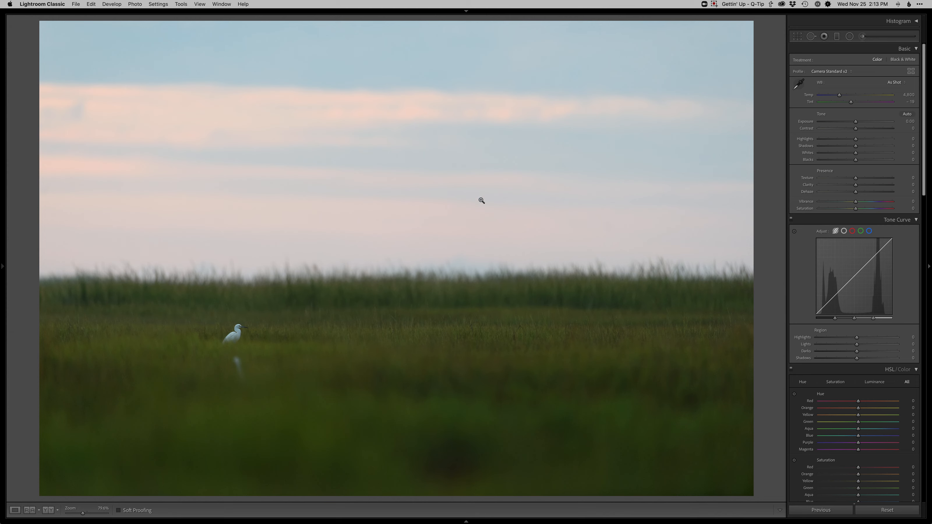
Set the photo's basic tone to Exposure +0.40, Shadows +40 and Blacks -60
key(equal)
key(equal)
key(equal)
key(equal)
key(period)
key(period)
key(period)
key(shift+equal)
key(shift+equal)
key(period)
key(period)
key(minus)
key(minus)
key(minus)
key(minus)
key(minus)
key(minus)
key(minus)
key(minus)
key(minus)
key(minus)
key(minus)
key(minus)
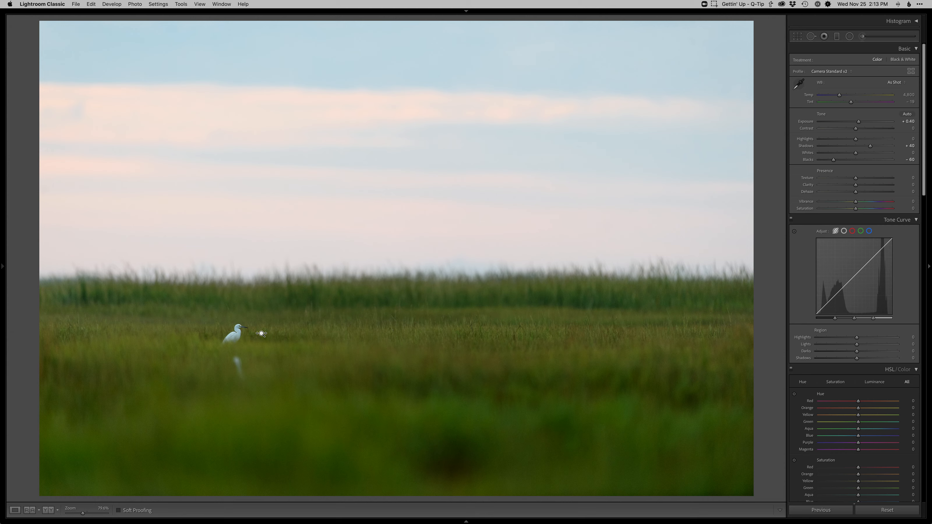
Add a graduated filter over the sky ending at the horizon, with Exposure -0.22, reduced highlights and slightly raised saturation
key(m)
drag(414, 244, 414, 299)
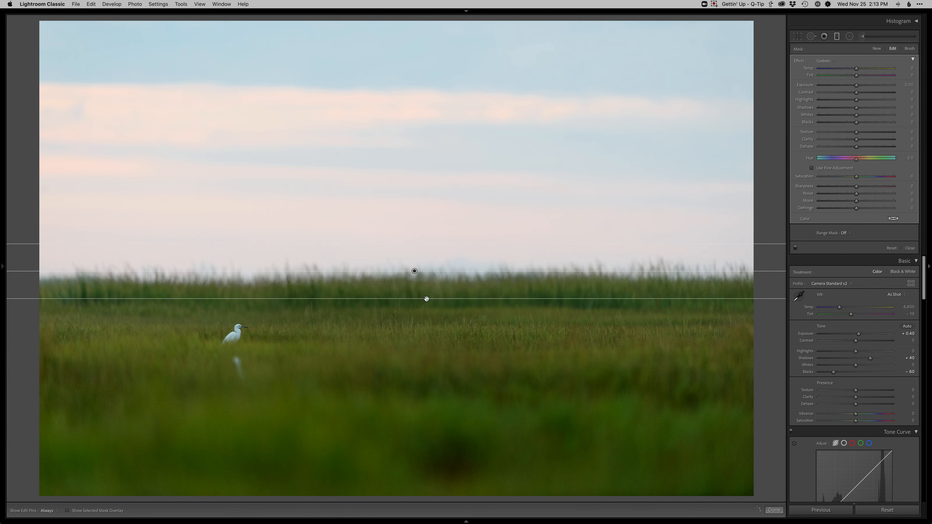
drag(857, 86, 855, 87)
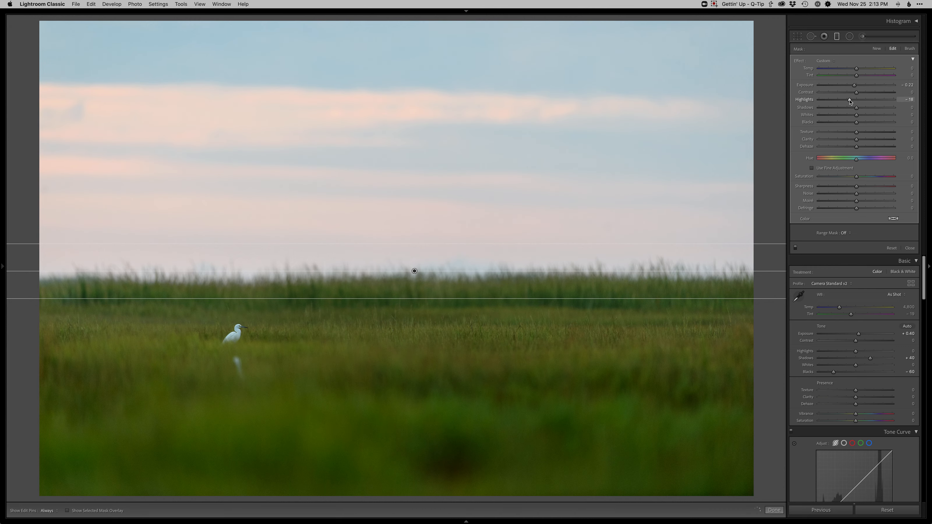
drag(415, 272, 415, 275)
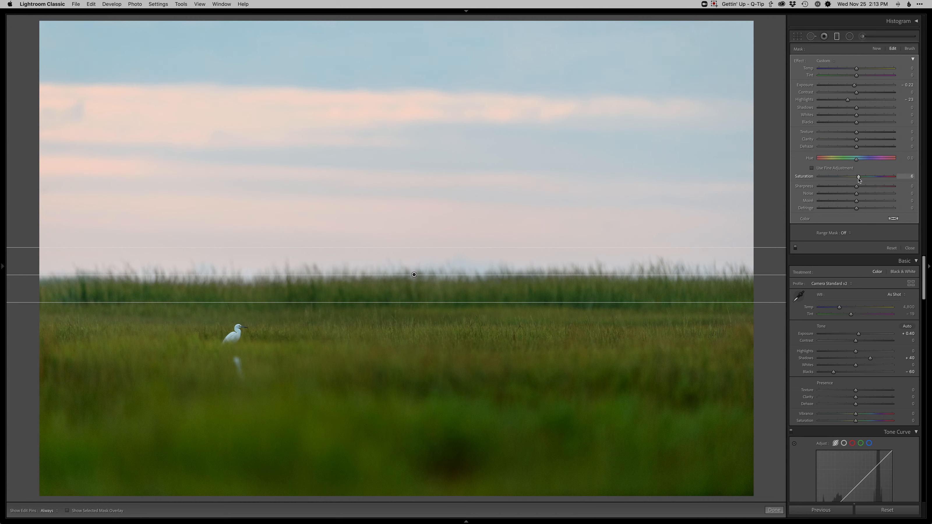
key(m)
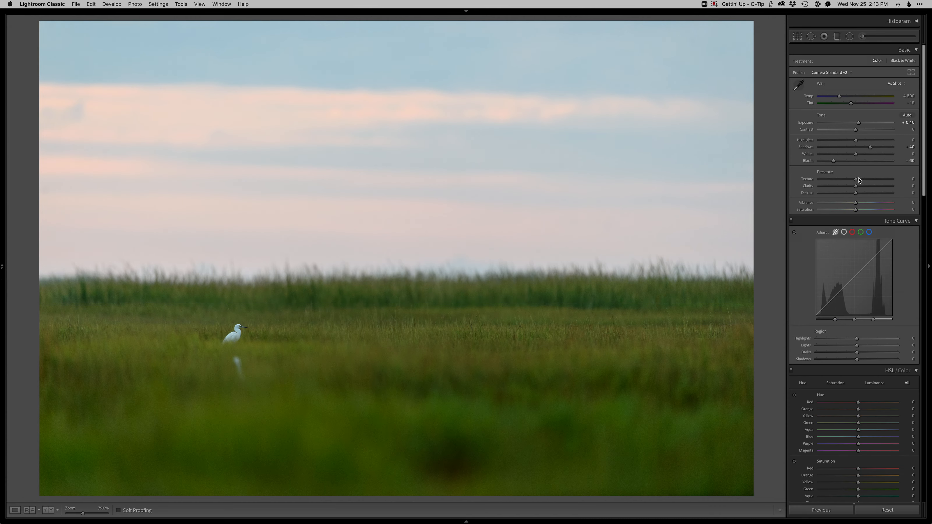
Add a second graduated filter rising from the foreground grass to the egret's level, lowering its highlights and whites
key(m)
drag(295, 449, 295, 333)
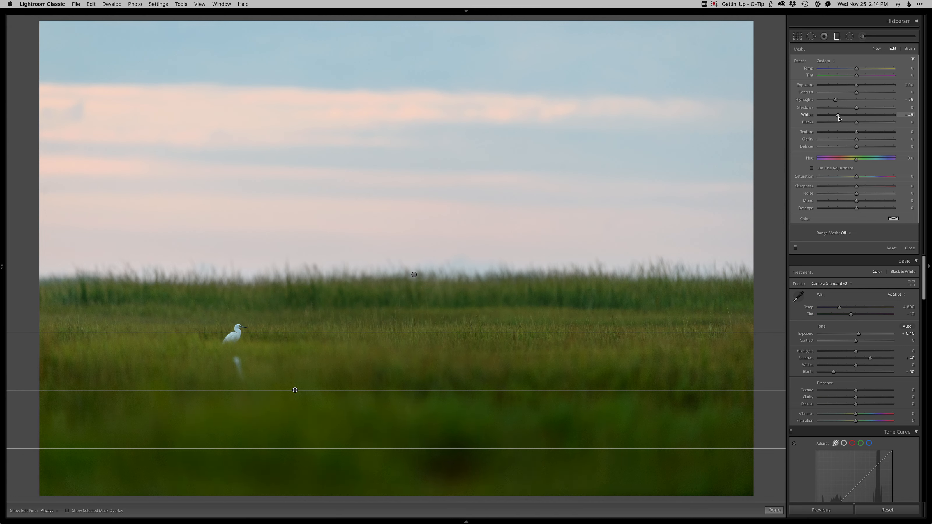
key(m)
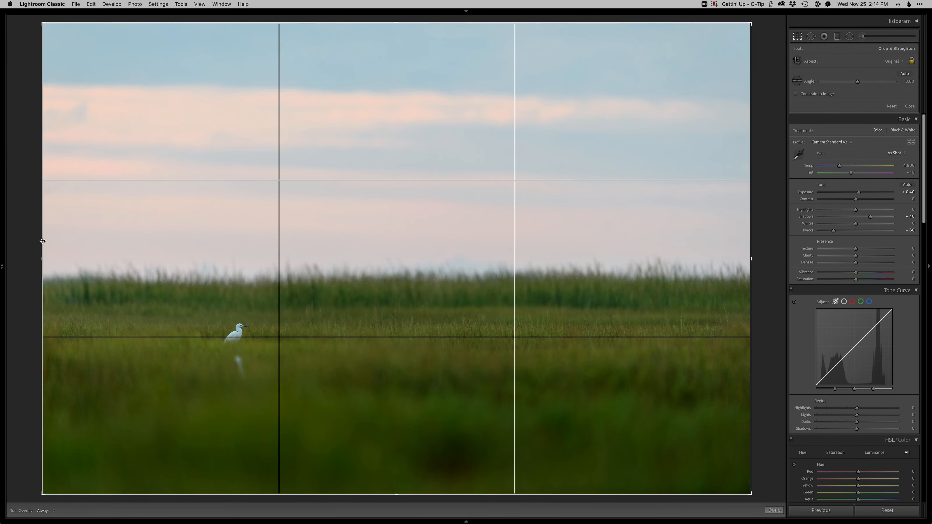
Crop the photo slightly tighter at its original aspect ratio, trimming the left side and placing the horizon lower in the frame
drag(41, 241, 64, 243)
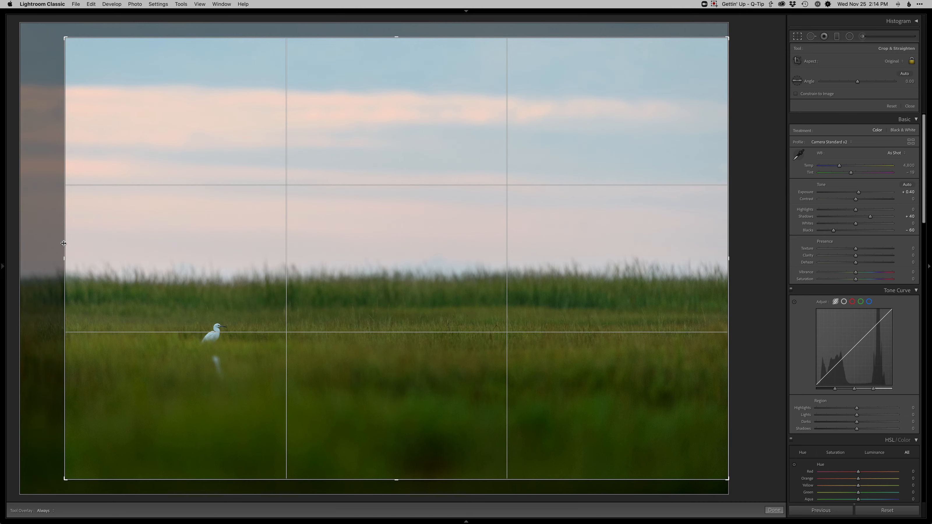
drag(422, 332, 425, 354)
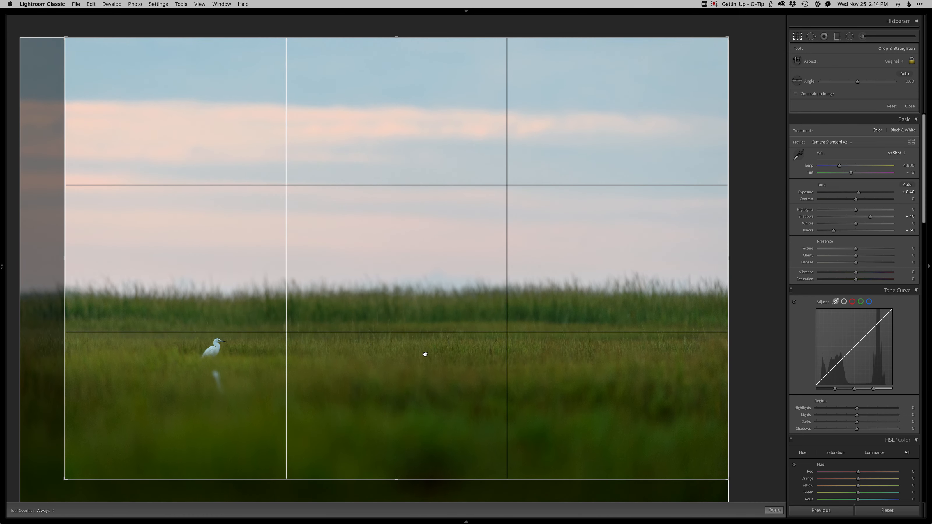
key(Return)
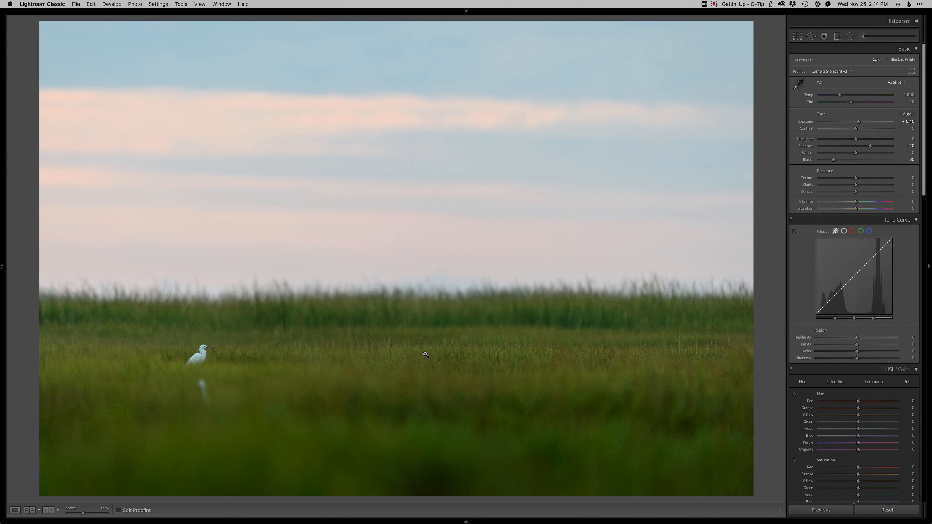
Open the photo in Photoshop for editing and add an empty Retouch layer above the background
key(super+e)
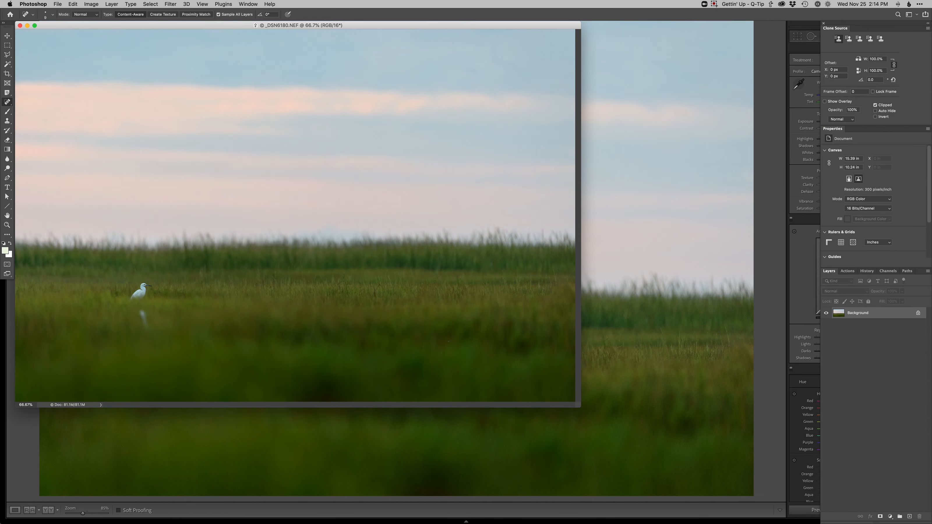
key(F2)
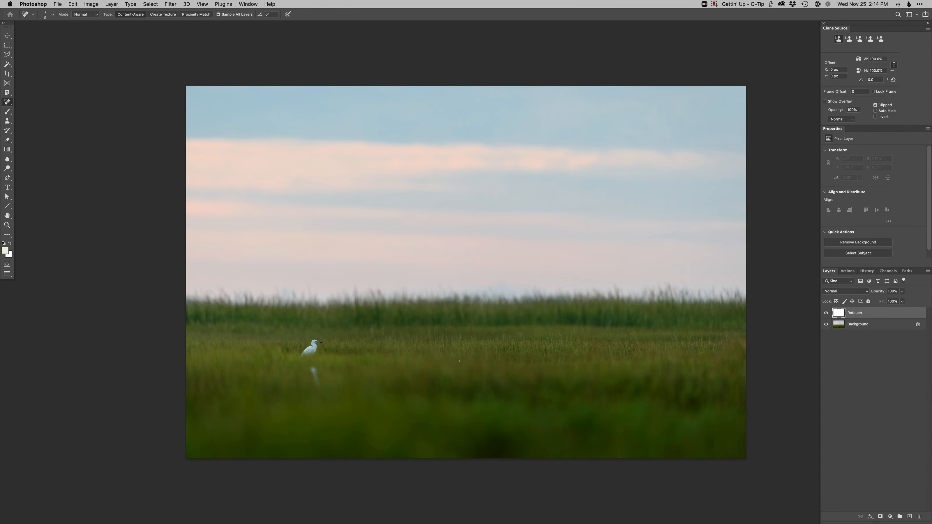
Clone neighbouring grass over the dark patch along the bottom edge of the foreground on the Retouch layer
key(s)
scroll(477, 426, down, 3)
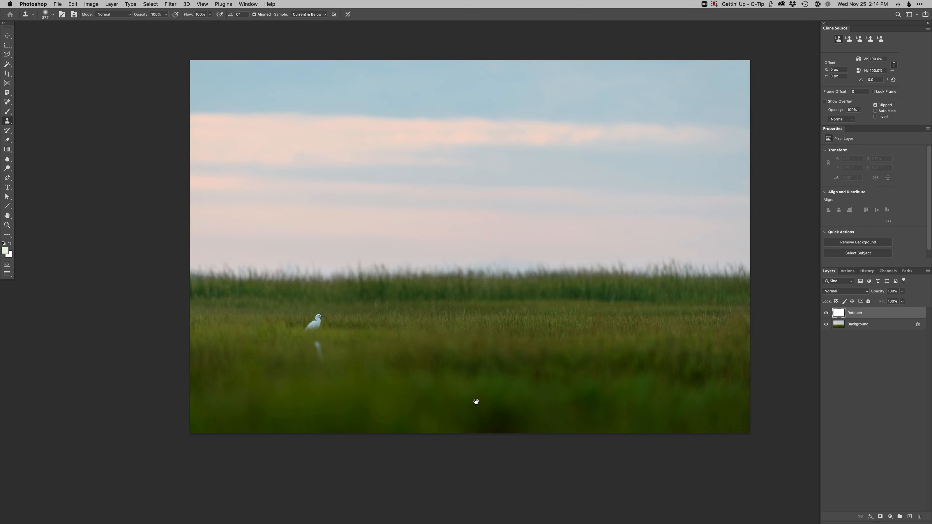
alt+click(410, 411)
mouse_move(500, 421)
mouse_down()
mouse_move(483, 425)
mouse_move(527, 425)
mouse_move(462, 422)
mouse_move(589, 401)
mouse_up()
ctrl+alt+drag(681, 387, 665, 387)
click(691, 384)
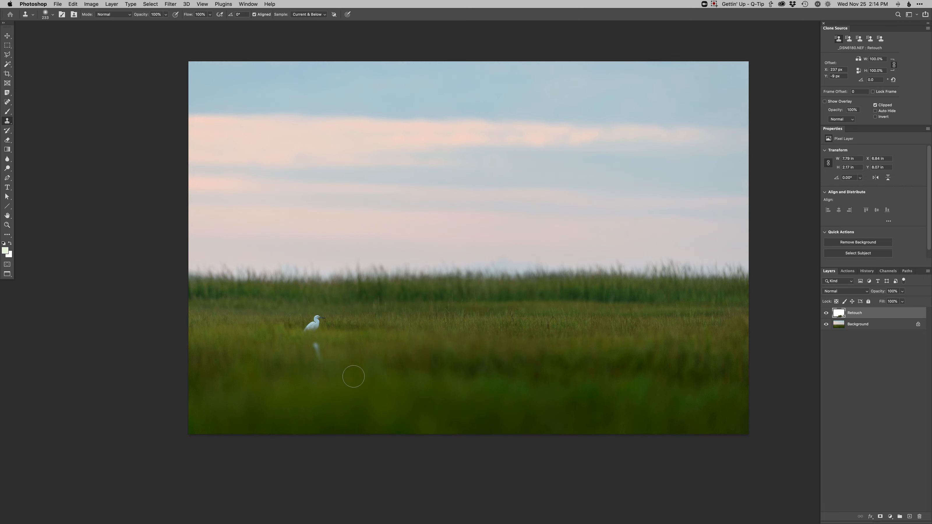
Clone out the egret's pale reflection in the grass beneath it, using a smaller brush
super+click(328, 356)
super+click(327, 355)
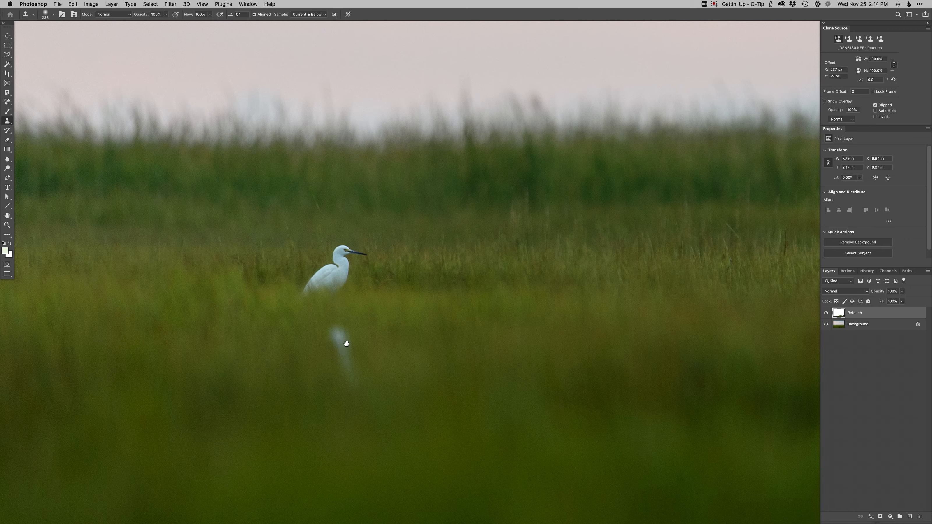
key(bracketleft)
key(bracketleft)
key(bracketleft)
key(bracketleft)
key(bracketleft)
key(bracketleft)
key(bracketleft)
key(bracketleft)
alt+click(245, 350)
drag(341, 345, 358, 355)
mouse_move(332, 326)
mouse_down()
mouse_move(352, 369)
mouse_move(350, 355)
mouse_move(314, 350)
mouse_move(341, 336)
mouse_move(353, 386)
mouse_up()
alt+click(302, 332)
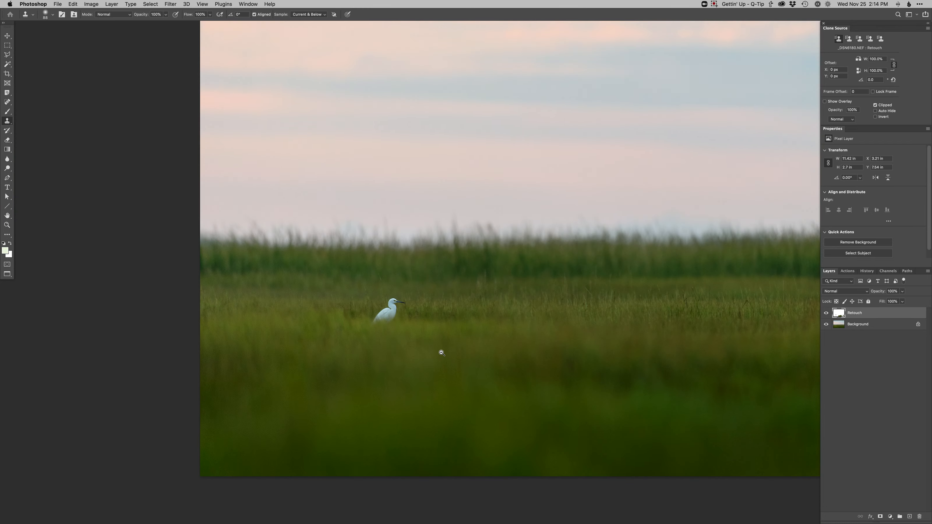
key(super+0)
drag(376, 374, 281, 374)
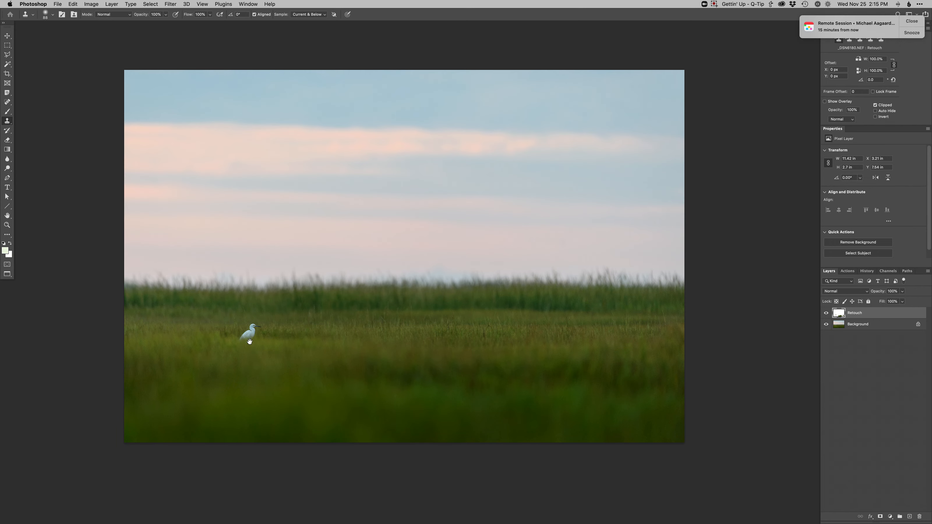
Dismiss the calendar reminder and add a Curves layer whose RGB curve lifts the highlights while anchoring the shadows
scroll(250, 332, up, 3)
click(912, 21)
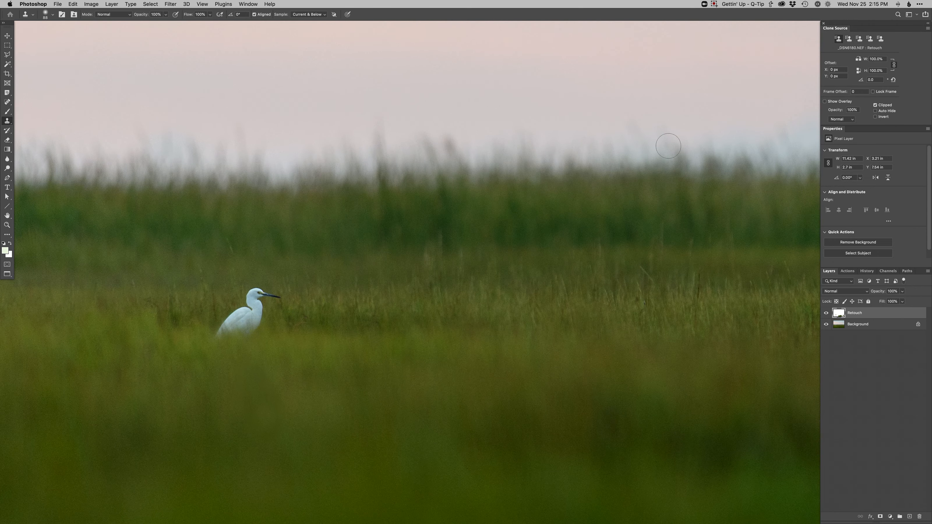
key(super+shift+m)
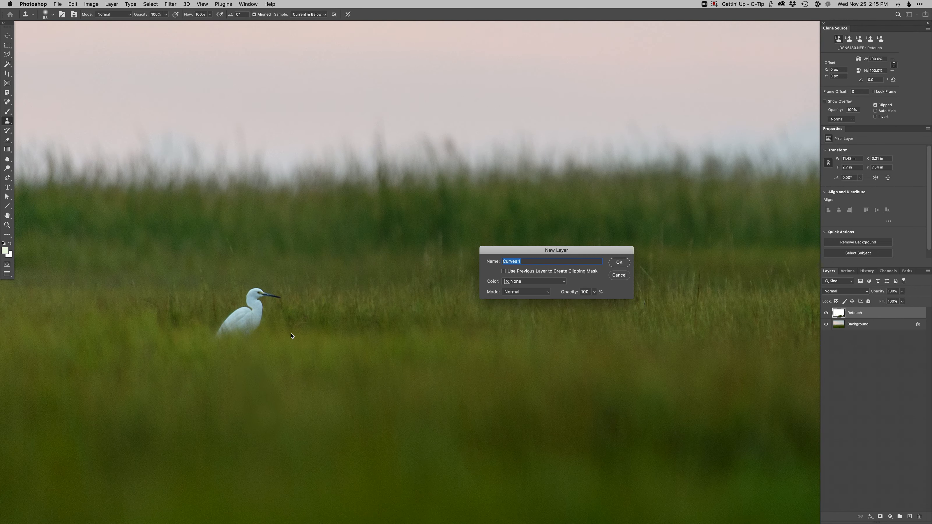
key(Return)
drag(896, 185, 892, 186)
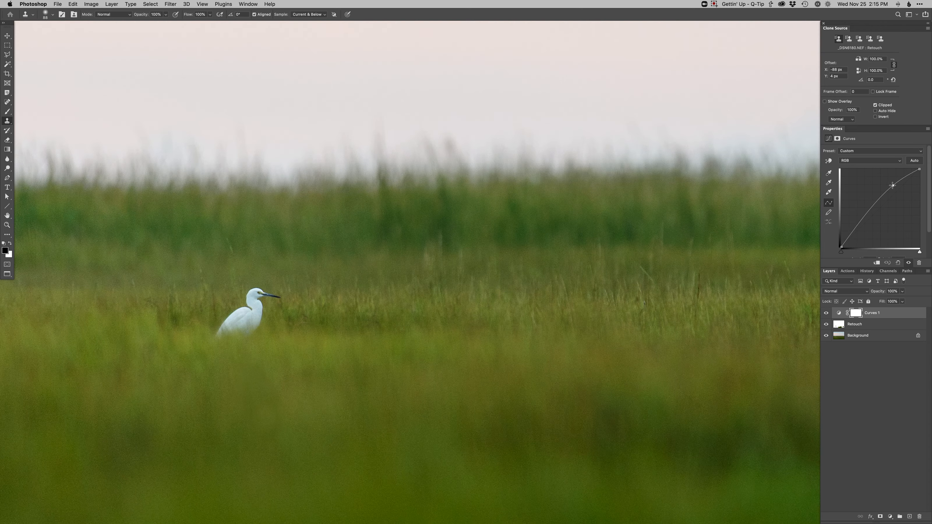
drag(853, 233, 854, 234)
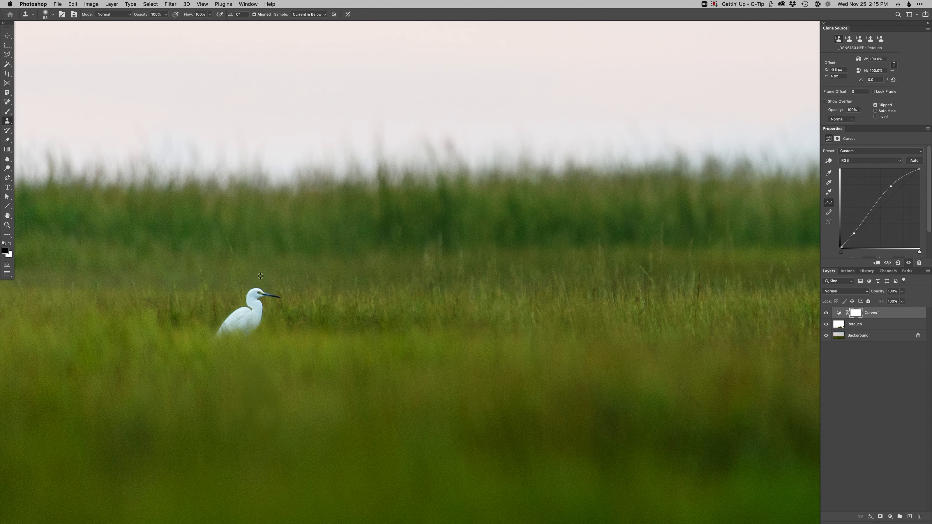
Invert the Curves layer's mask and paint white over the egret's head and body to brighten only the bird
key(super+i)
key(b)
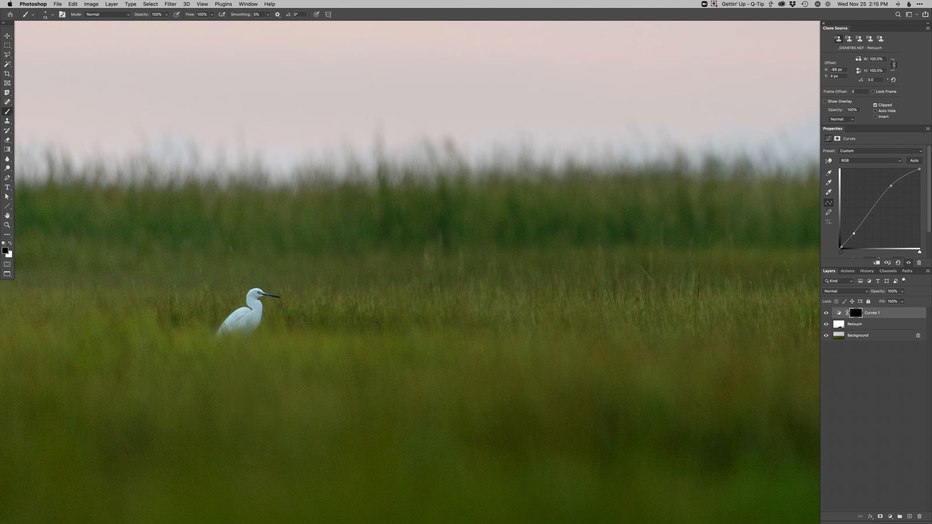
key(x)
drag(253, 297, 259, 297)
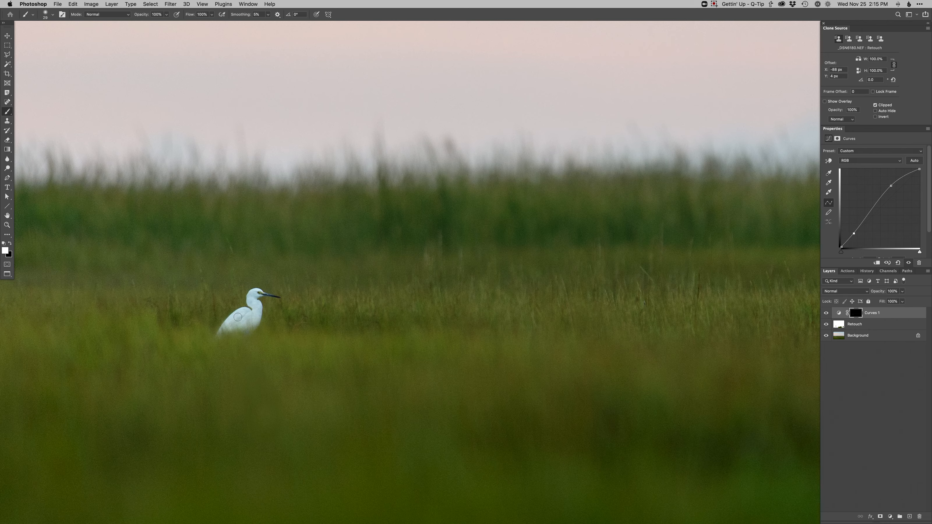
drag(237, 318, 233, 309)
key(x)
key(x)
key(super+0)
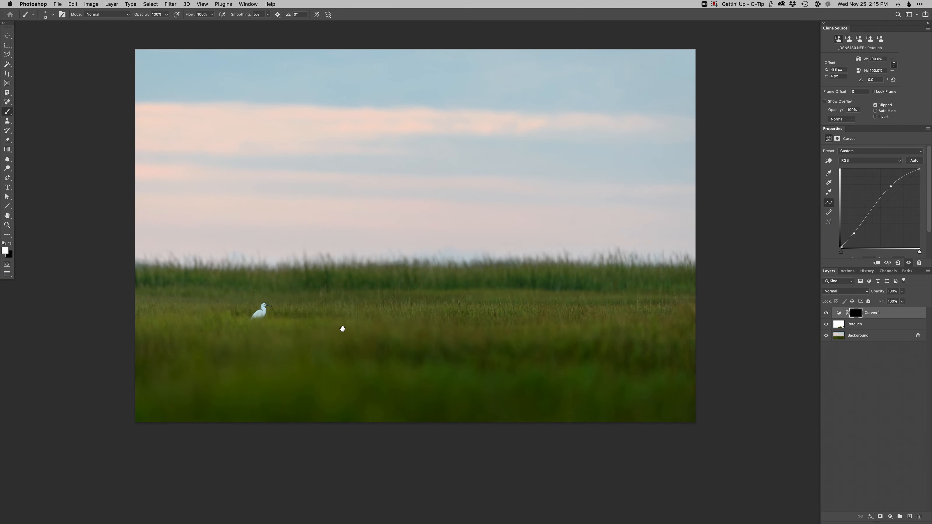
Add a Burn adjustment layer and paint its darkening over the foreground grass with a large soft brush
key(F2)
drag(346, 370, 387, 370)
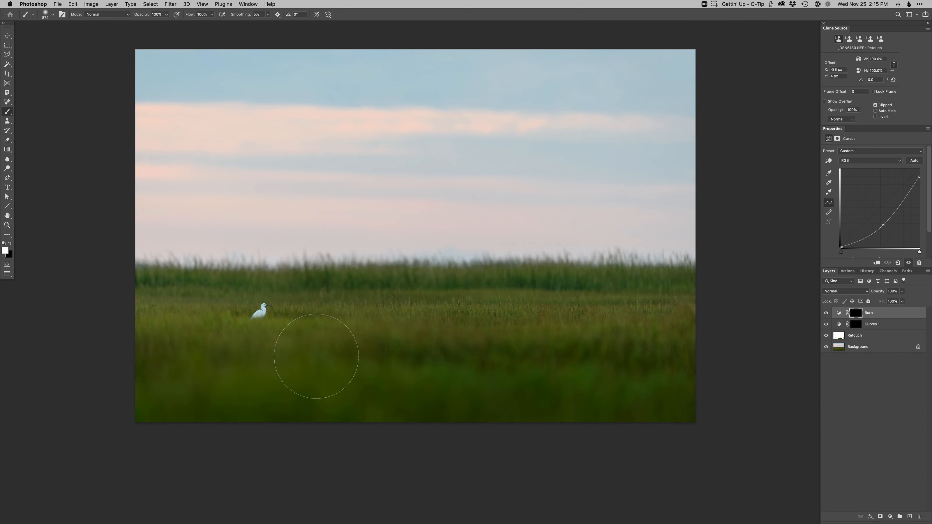
drag(330, 395, 724, 406)
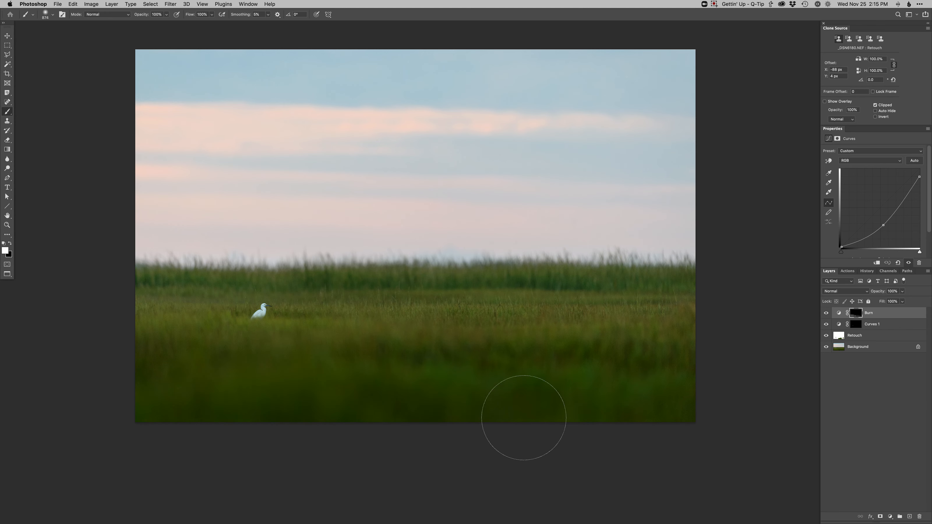
drag(476, 310, 431, 337)
Add another Curves layer adjusting the green and blue channels, masked to the horizontal band of grass around the egret
key(super+m)
key(Return)
key(alt+5)
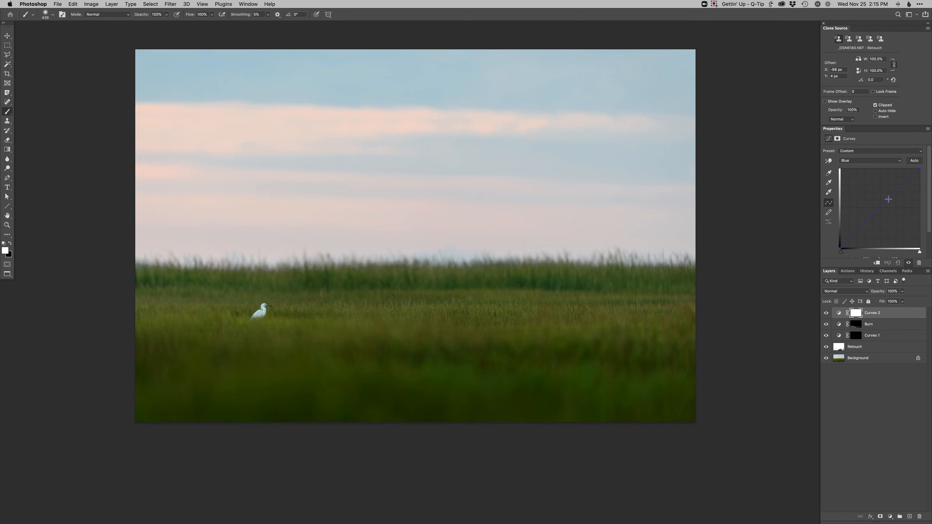
key(alt+4)
click(890, 197)
key(alt+5)
key(bracketright)
drag(703, 323, 7, 294)
Paint black over the egret's body, head and beak on the colour Curves mask to exclude the bird from the tint
scroll(222, 322, up, 5)
drag(368, 312, 284, 313)
key(x)
drag(344, 309, 340, 308)
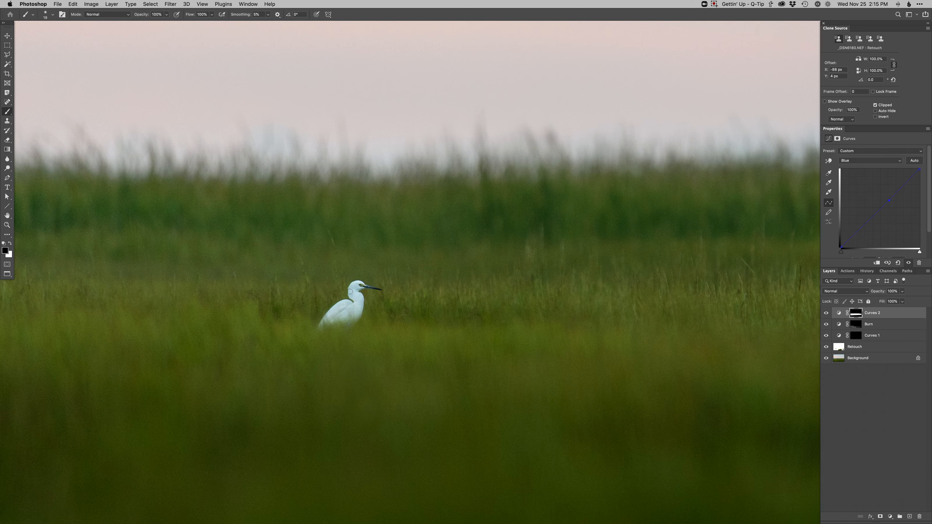
drag(366, 285, 374, 288)
alt+click(358, 285)
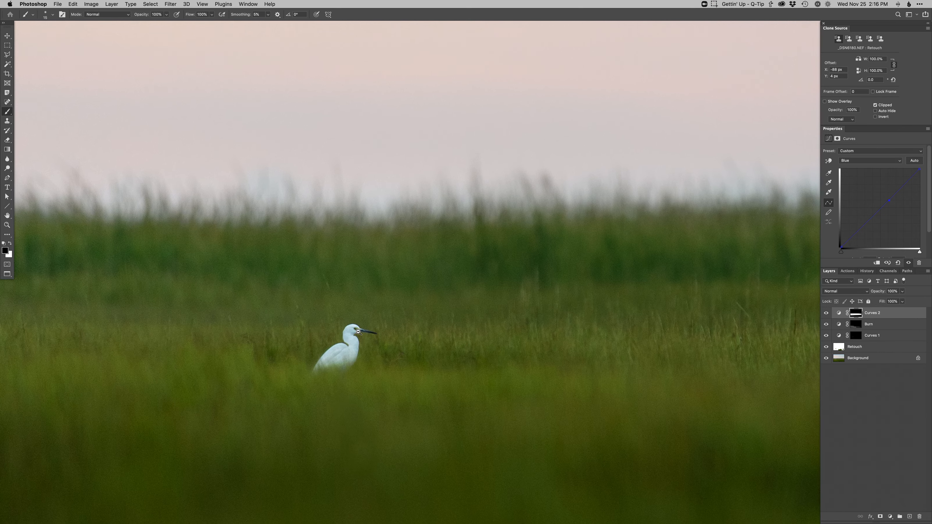
alt+click(356, 330)
alt+click(356, 330)
click(348, 343)
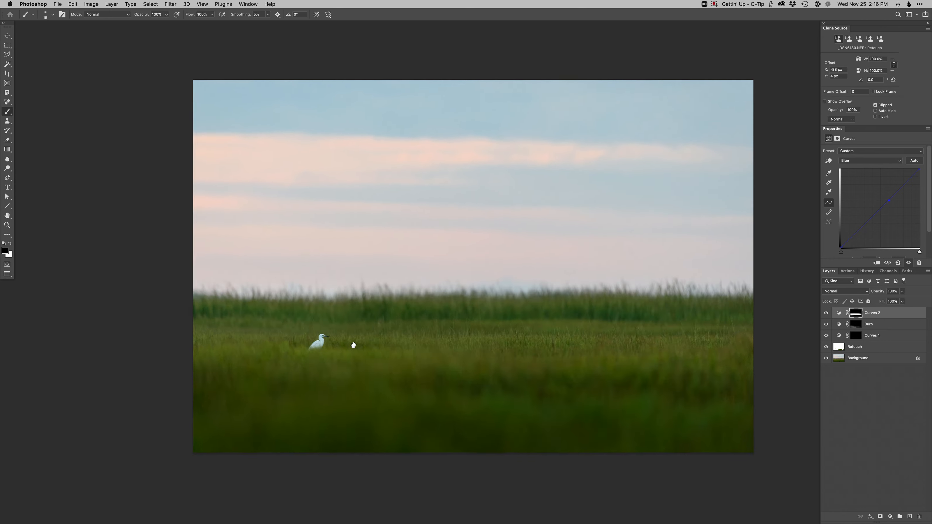
drag(346, 347, 345, 348)
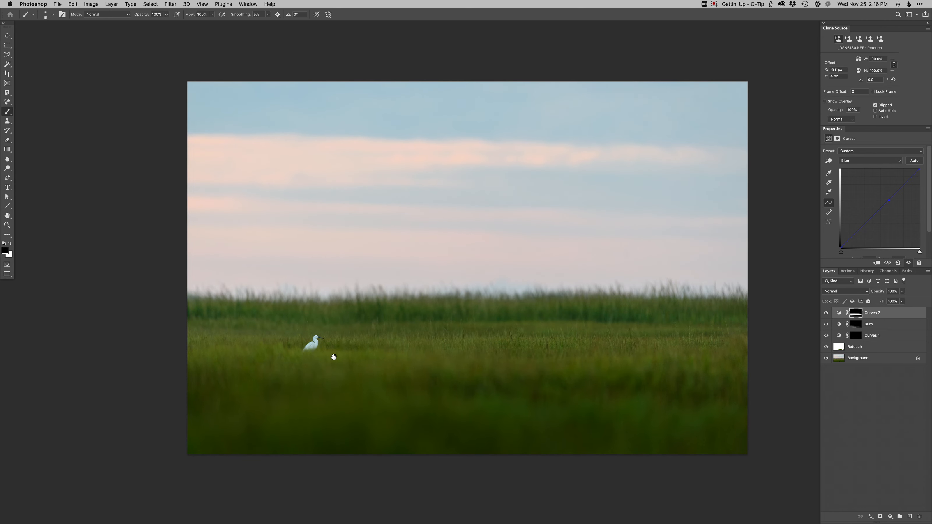
drag(435, 323, 431, 335)
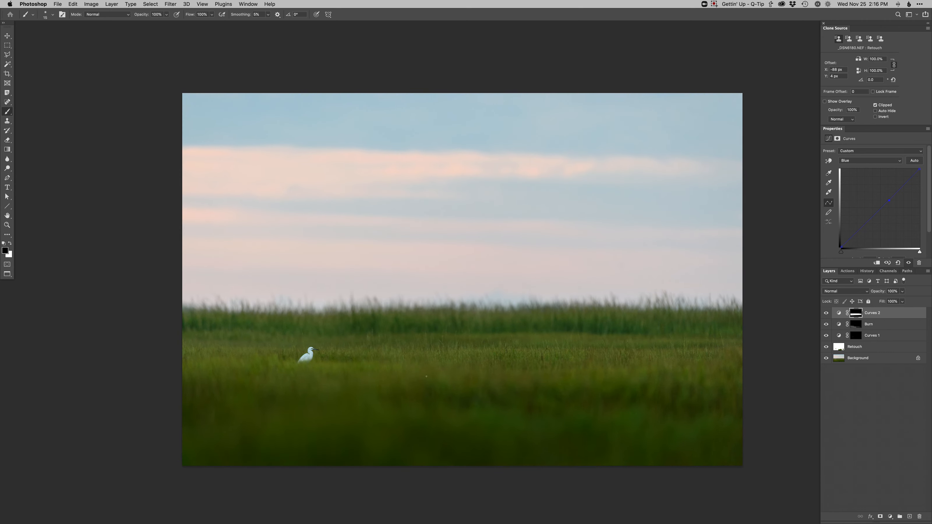
key(F2)
drag(435, 377, 522, 385)
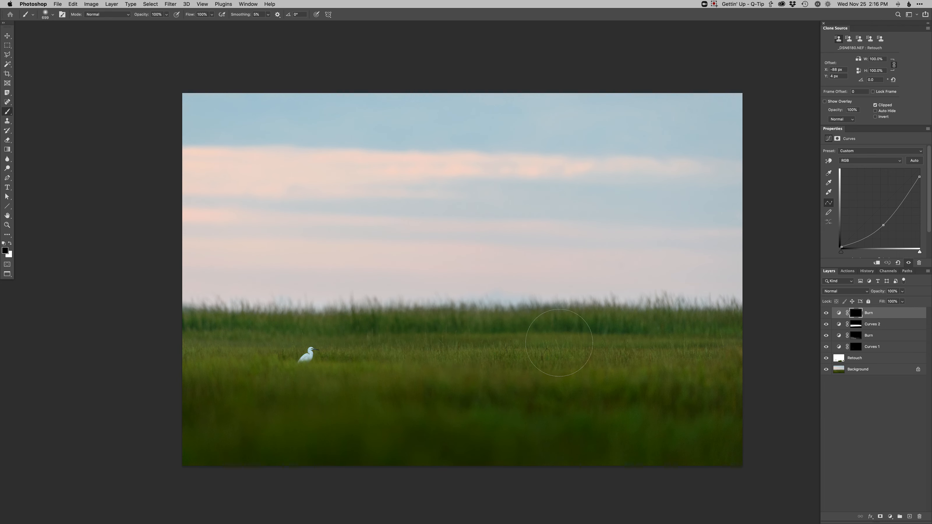
key(x)
key(Delete)
key(super+z)
key(super+z)
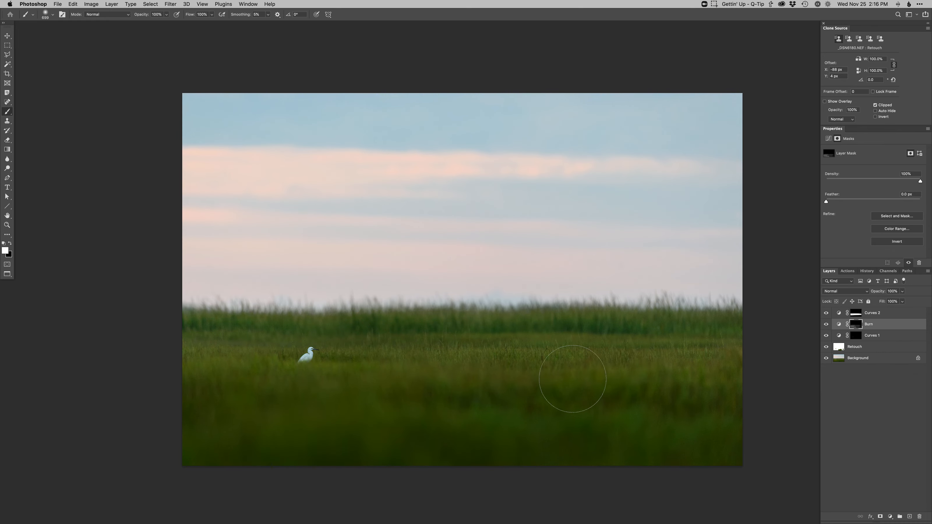
Paint black over the egret's head and body on the Burn mask with a small soft brush to exclude the bird from the darkening
super+click(309, 362)
super+click(308, 362)
mouse_move(352, 321)
mouse_down()
mouse_move(147, 322)
mouse_move(282, 316)
mouse_move(240, 320)
mouse_up()
drag(352, 304, 345, 305)
key(x)
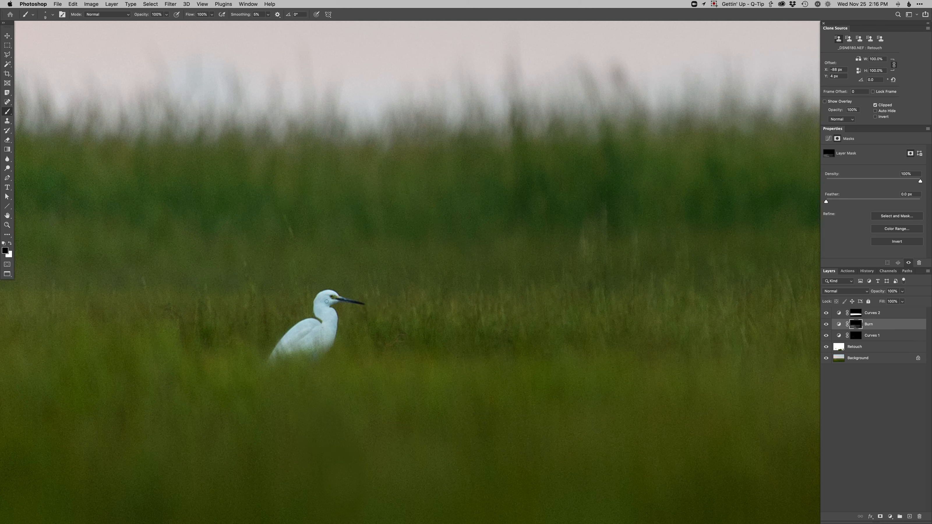
drag(321, 306, 325, 305)
key(x)
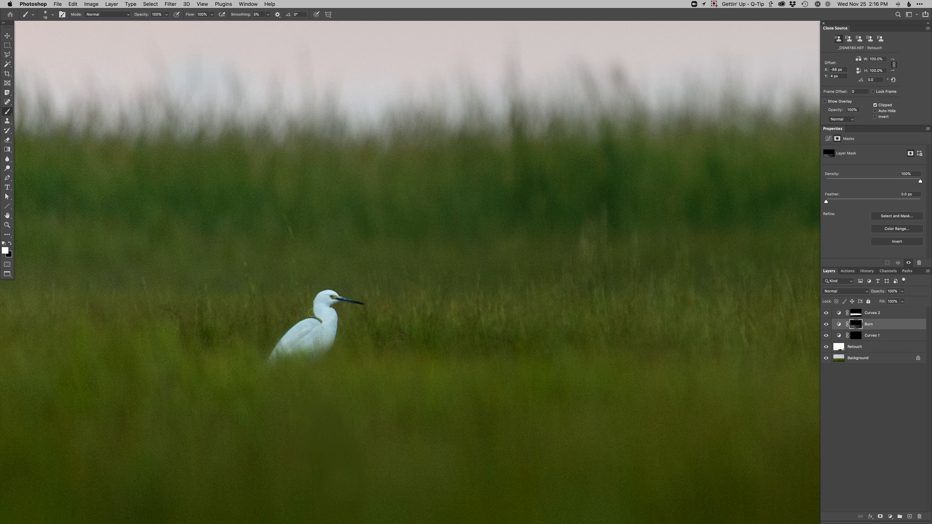
drag(323, 304, 320, 305)
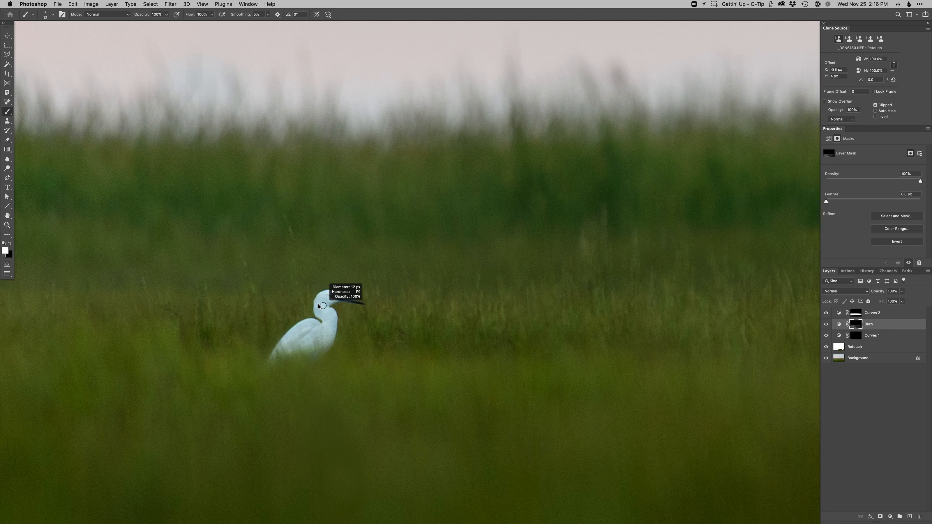
key(x)
mouse_move(318, 307)
mouse_down()
mouse_move(332, 318)
mouse_move(329, 337)
mouse_move(313, 325)
mouse_move(278, 345)
mouse_move(306, 343)
mouse_move(283, 348)
mouse_up()
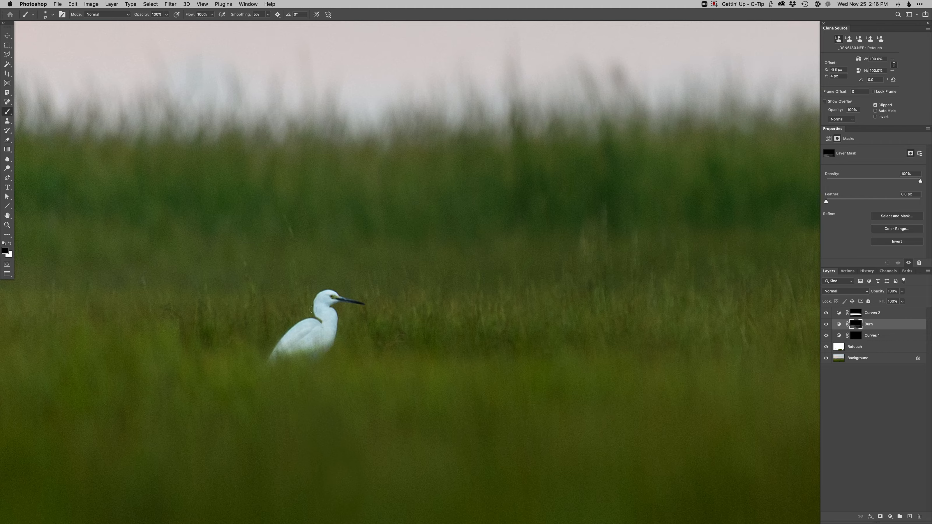
Add a Curves layer above the Burn layer and lower the green channel's midtones slightly to shift the colour toward pink
key(super+0)
alt+click(475, 327)
alt+click(474, 327)
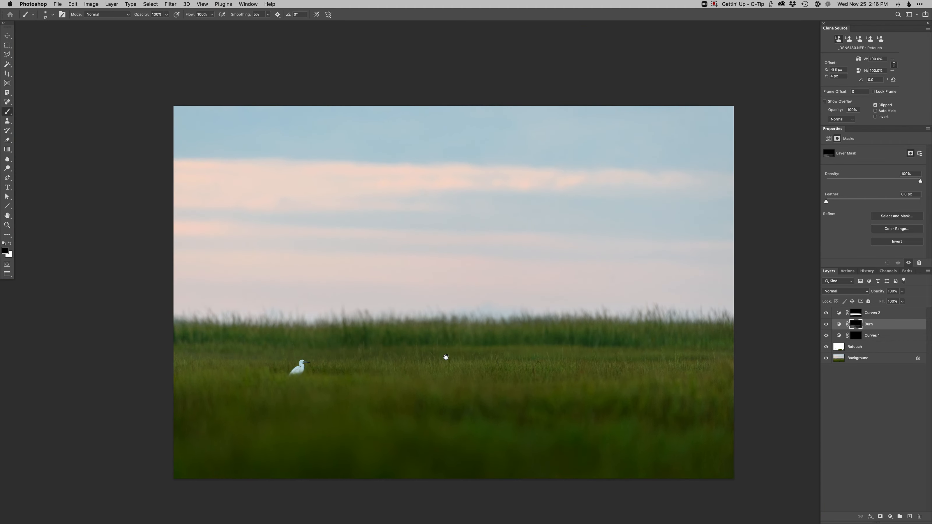
key(super+m)
key(alt+4)
click(886, 205)
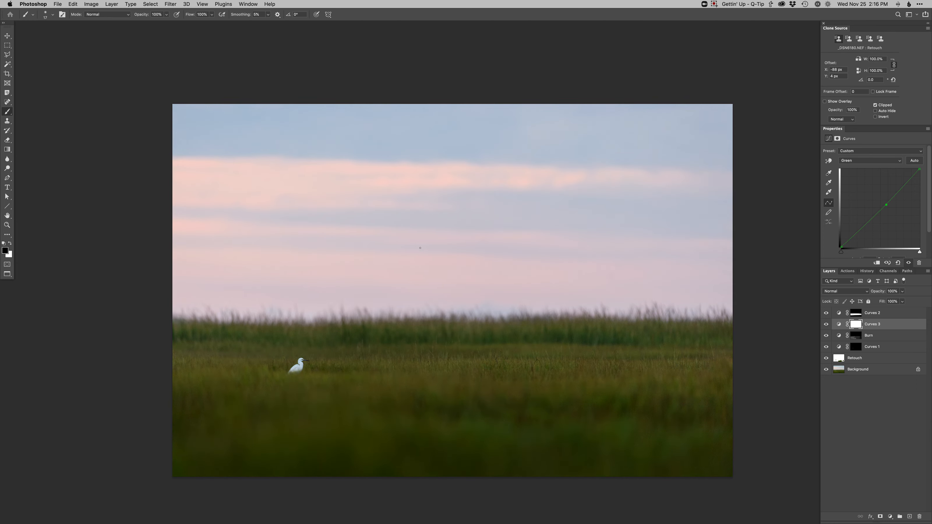
Invert the new Curves mask and paint white over the pink cloud bands so only they receive the tint
key(super+i)
key(x)
mouse_move(514, 272)
mouse_down()
mouse_move(606, 275)
mouse_move(202, 254)
mouse_move(158, 269)
mouse_up()
mouse_move(574, 176)
mouse_down()
mouse_move(421, 171)
mouse_move(265, 191)
mouse_up()
Add another Curves layer adjusting the blue channel's upper tones and invert its mask to hide the effect
key(super+shift+alt+c)
key(Return)
key(alt+3)
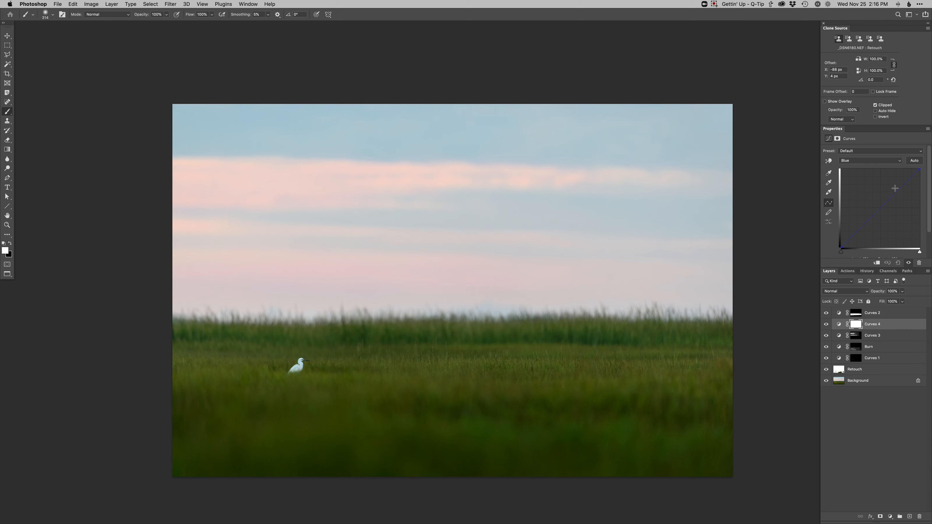
click(898, 193)
key(super+i)
Paint white on the blue Curves mask over the horizon and, with an enlarged brush, over the upper sky to deepen the blue
key(bracketright)
key(bracketright)
key(bracketright)
mouse_move(490, 311)
mouse_down()
mouse_move(469, 311)
mouse_move(494, 310)
mouse_up()
key(bracketright)
key(bracketright)
key(bracketright)
key(bracketright)
key(bracketright)
key(bracketright)
key(bracketright)
key(bracketright)
key(bracketright)
mouse_move(661, 113)
mouse_down()
mouse_move(470, 122)
mouse_move(577, 143)
mouse_move(363, 140)
mouse_move(452, 114)
mouse_move(311, 118)
mouse_move(223, 136)
mouse_move(340, 120)
mouse_move(731, 110)
mouse_up()
Add a Curves layer raising the red channel slightly, invert its mask and paint the warming onto the egret only
key(shift+super+n)
key(Return)
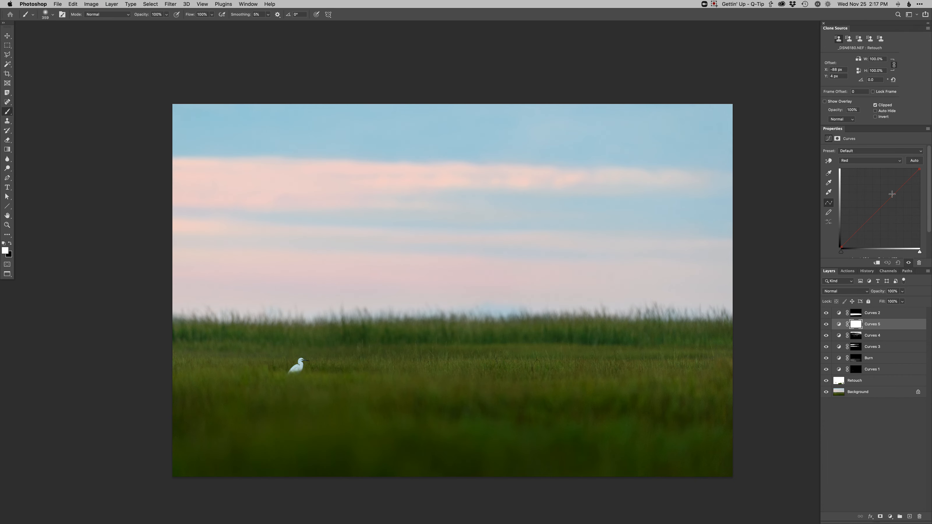
key(super+i)
mouse_move(305, 365)
mouse_down()
mouse_move(272, 369)
mouse_move(307, 351)
mouse_up()
scroll(272, 369, up, 3)
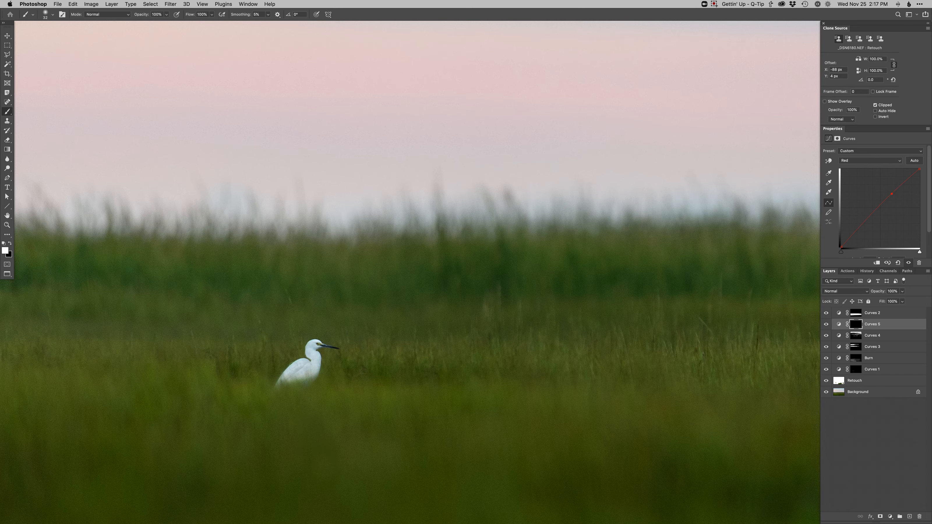
key(x)
drag(242, 412, 257, 411)
scroll(235, 404, down, 3)
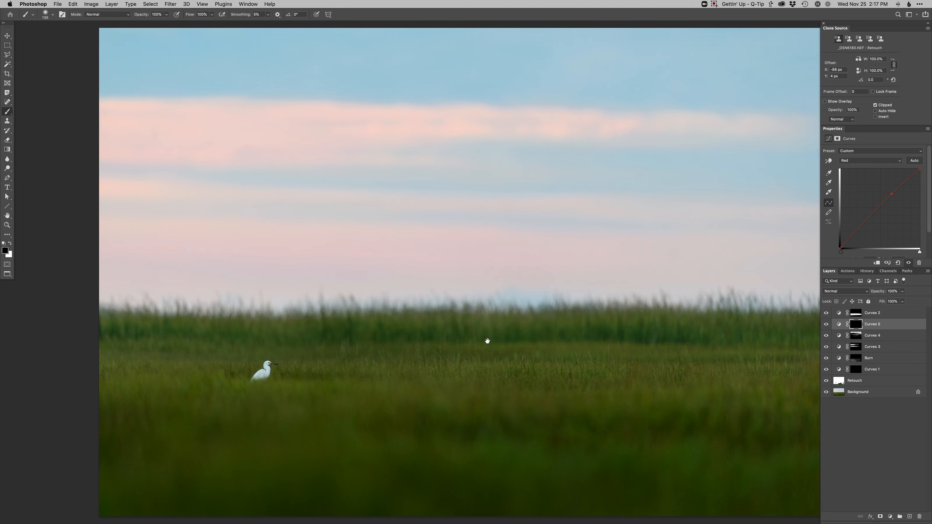
Compare the Background layer alone with the full edit by hiding and showing all the other layers
scroll(492, 349, down, 2)
drag(495, 353, 475, 350)
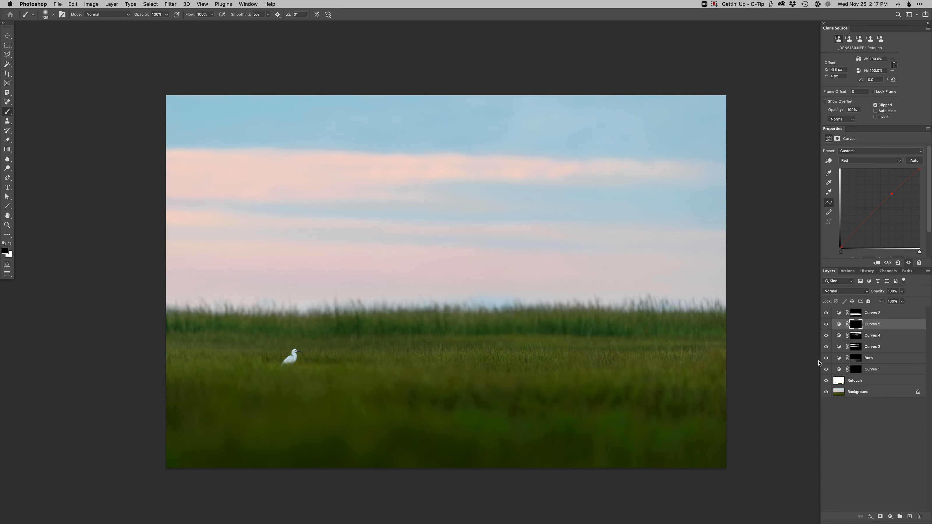
alt+click(827, 392)
alt+click(826, 392)
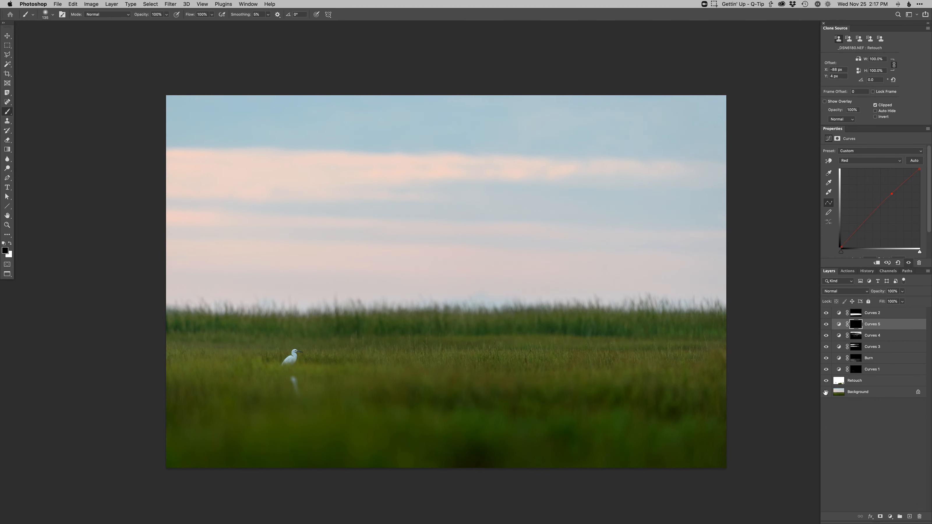
alt+click(827, 392)
alt+click(827, 392)
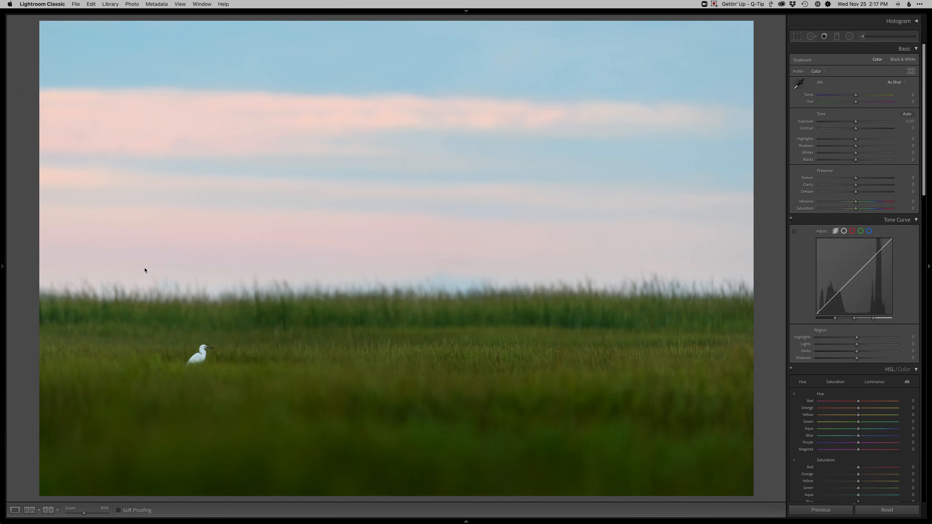
In Lightroom Classic, compare the original and edited egret photos in Survey view without side panels, and show the edited one in Loupe view
key(g)
key(n)
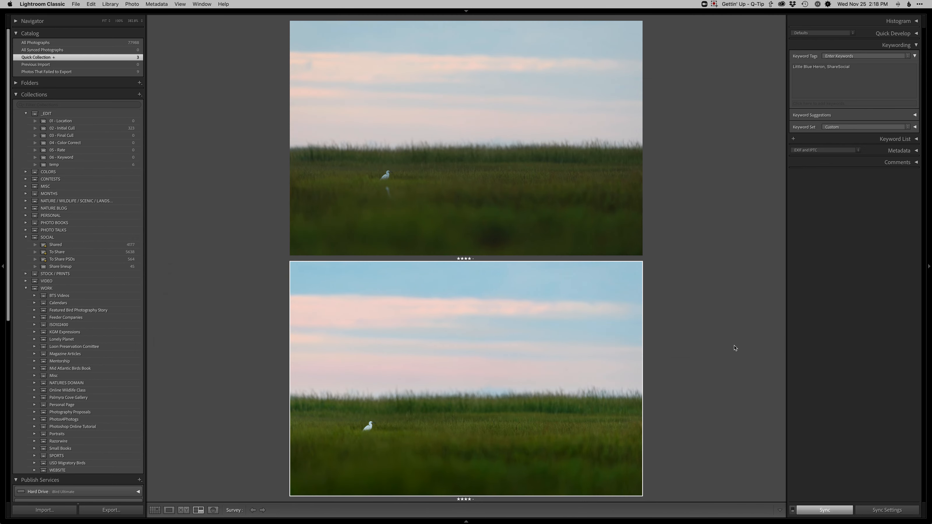
key(Tab)
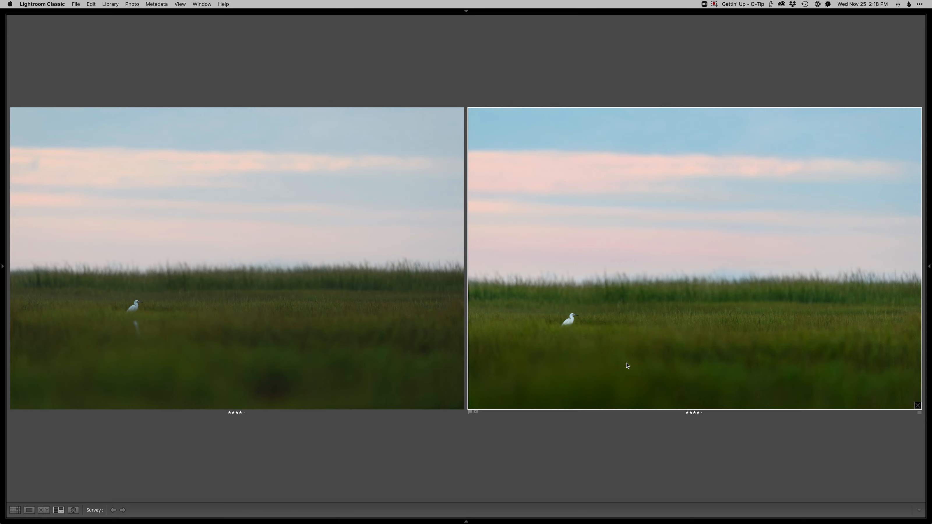
key(e)
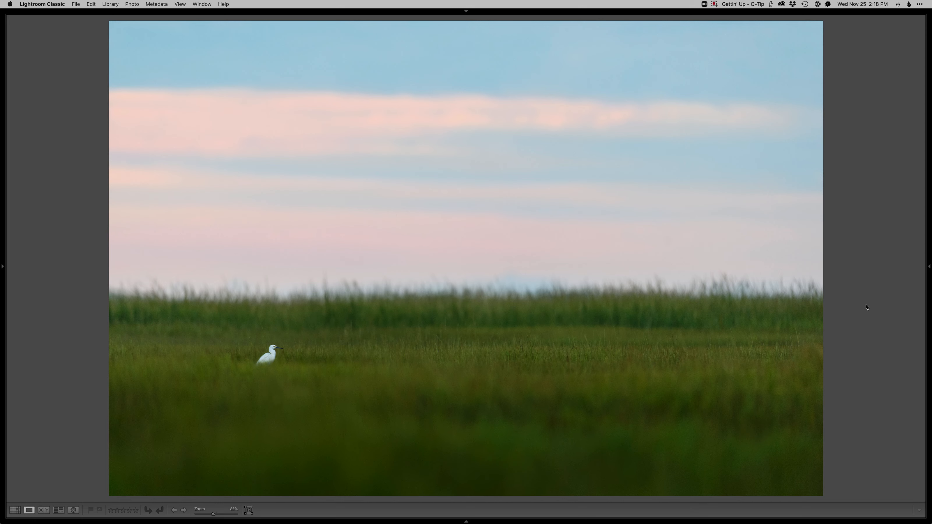
In Safari, view the website's Online Workshops and Online Bird Photography Course pages, and return to Lightroom Classic
key(super+Tab)
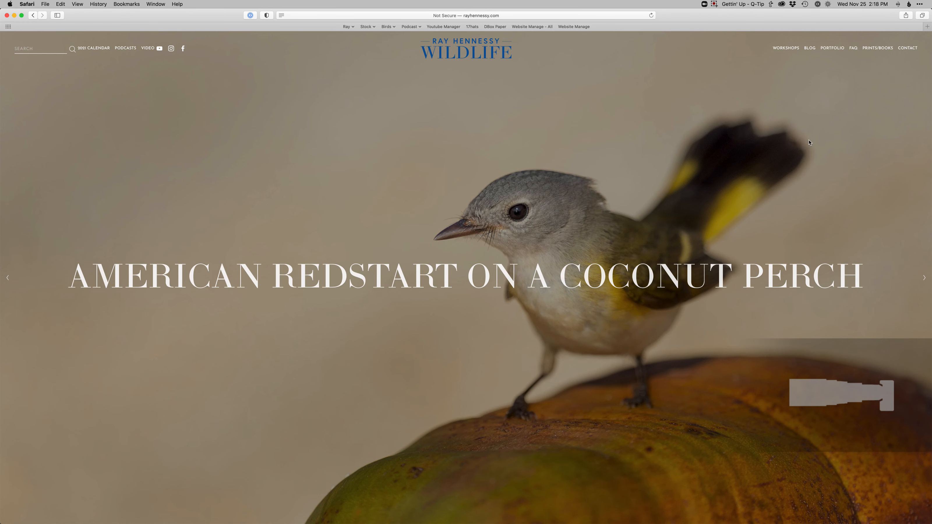
mouse_move(787, 49)
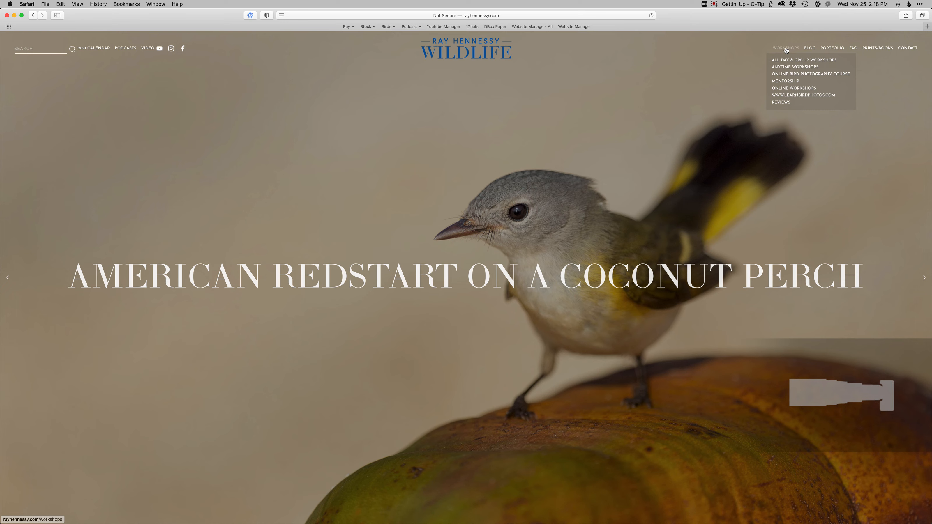
click(785, 89)
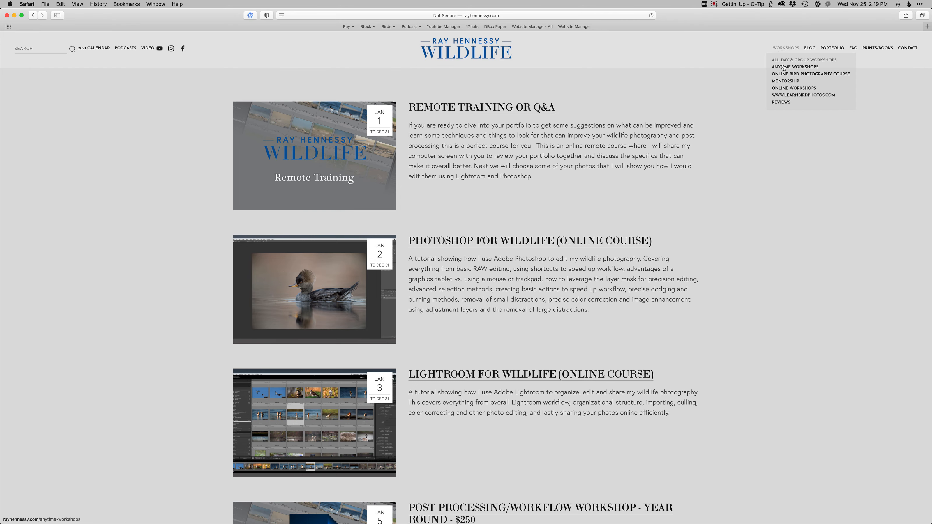
click(785, 75)
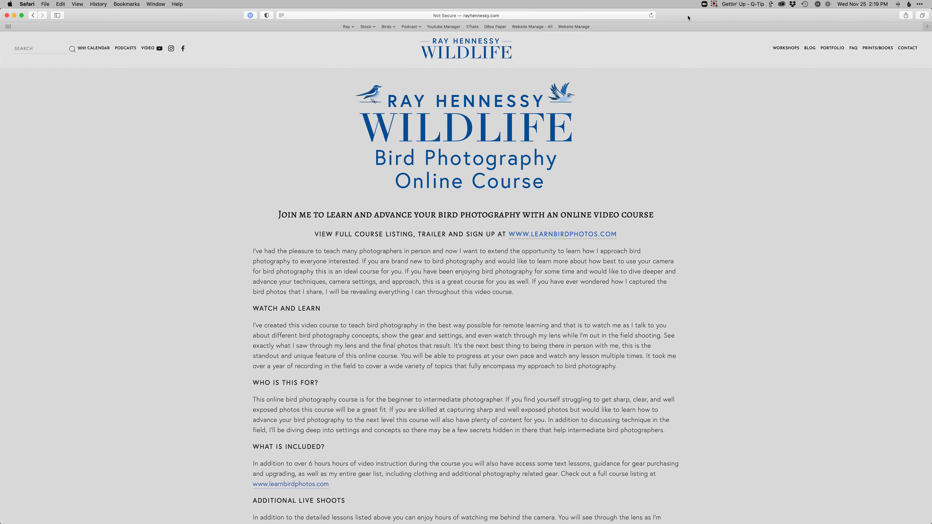
key(super+Tab)
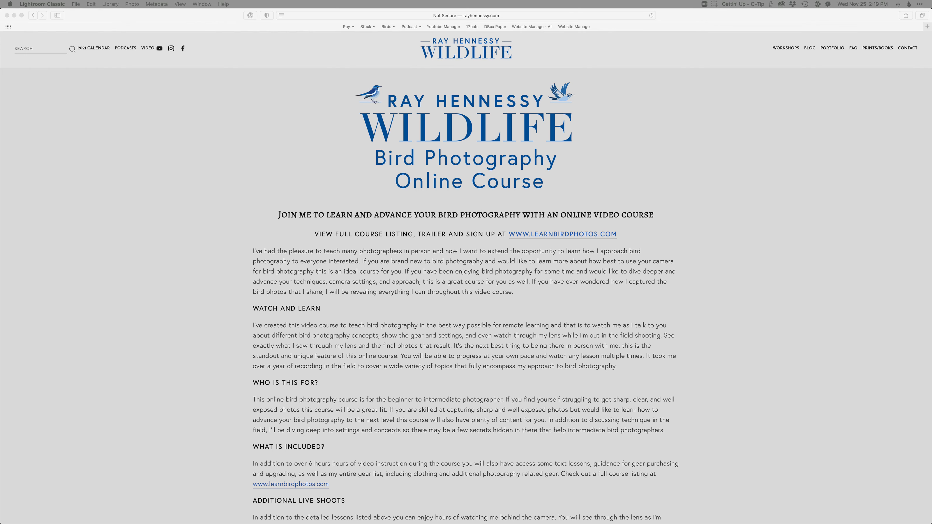